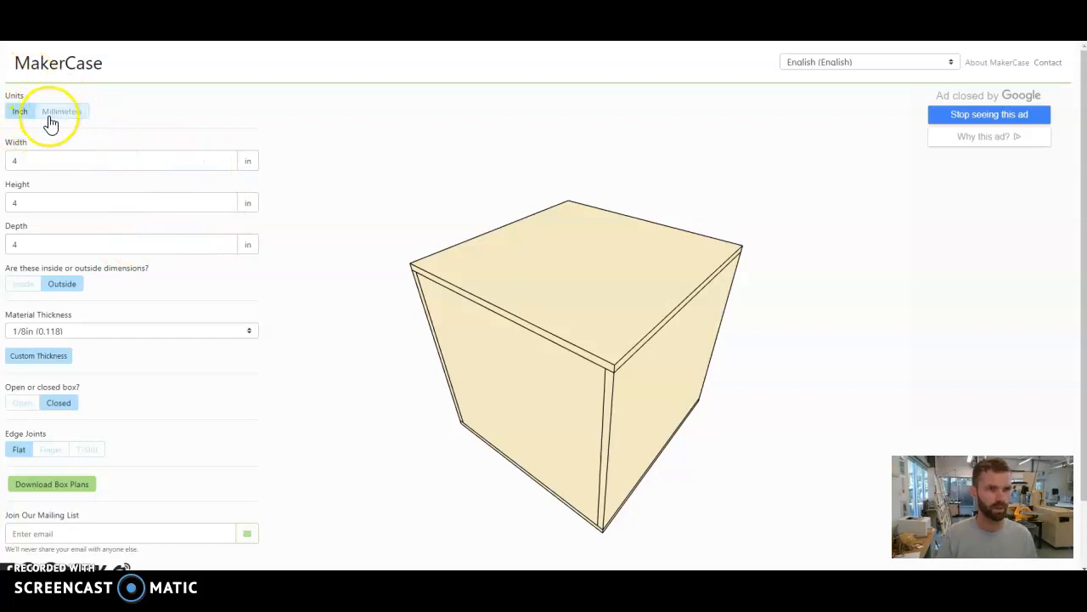
drag(608, 395, 572, 378)
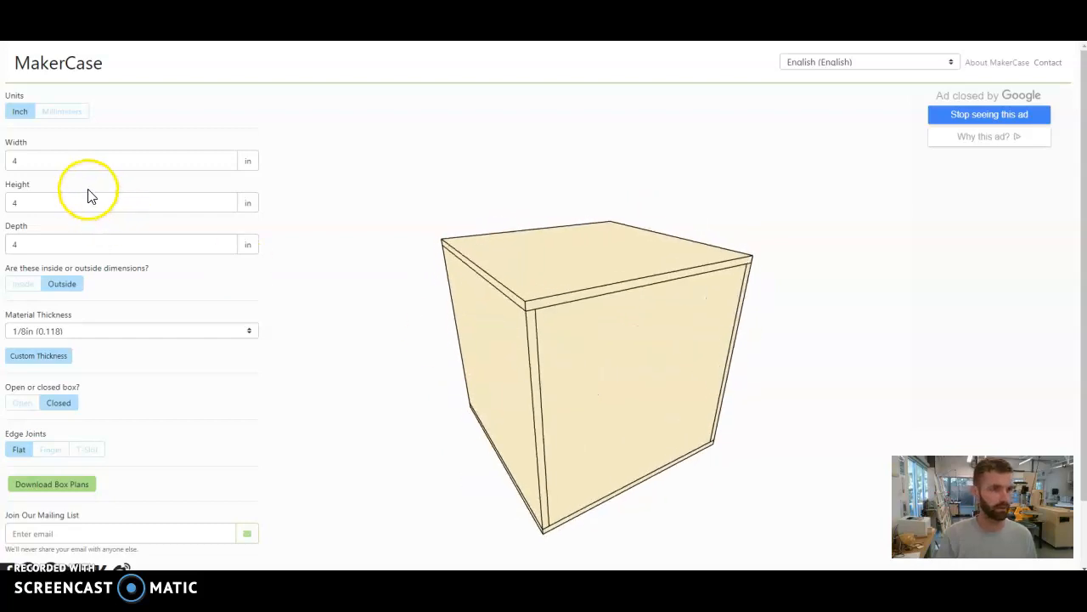
click(57, 119)
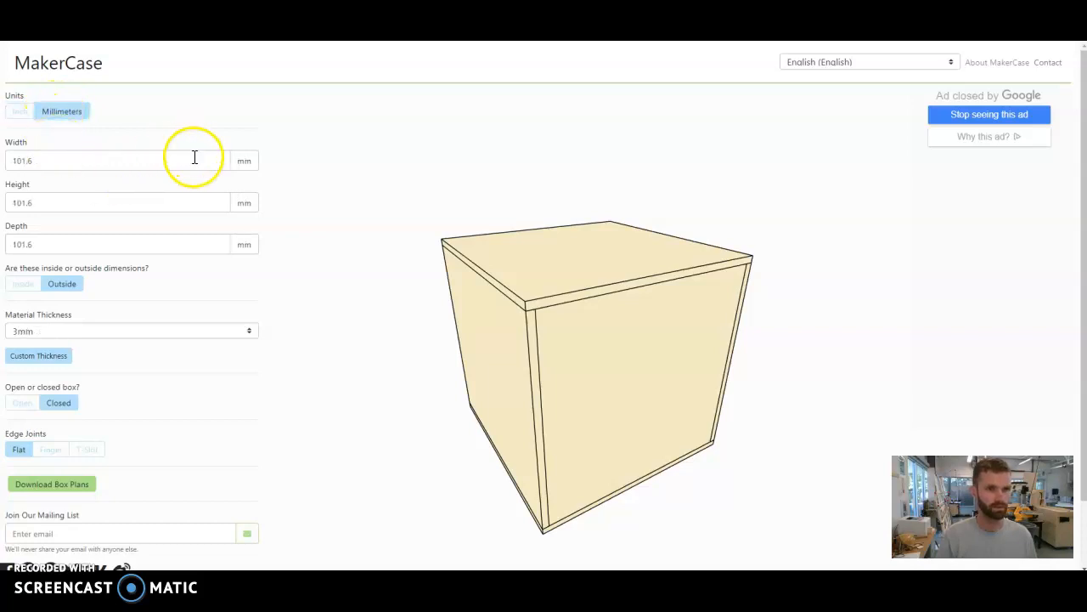
click(21, 113)
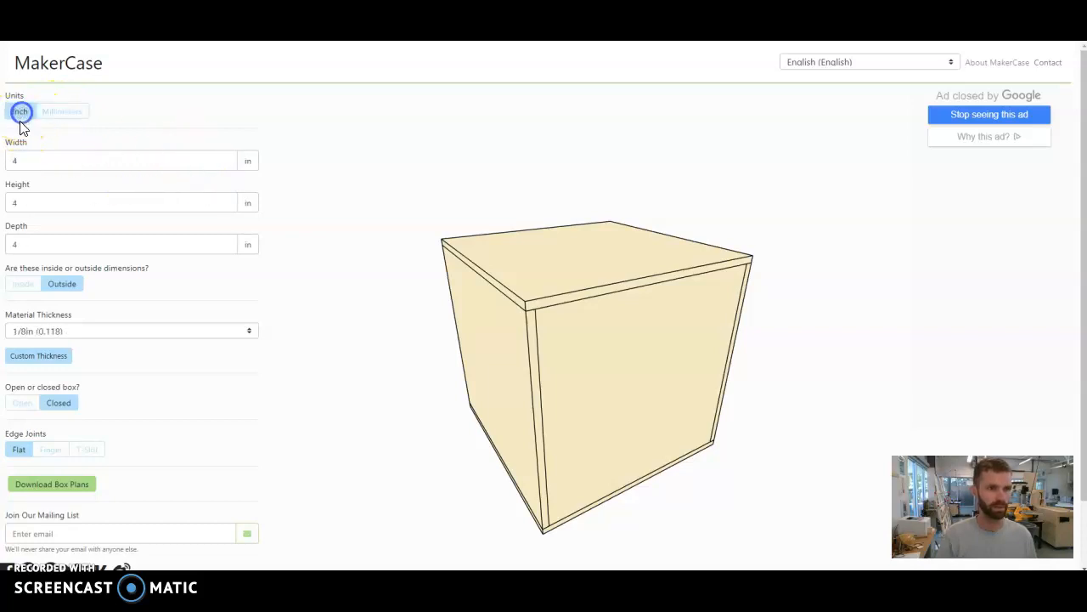
Step: Set the box's width, height and depth to 2 inches each
double_click(43, 163)
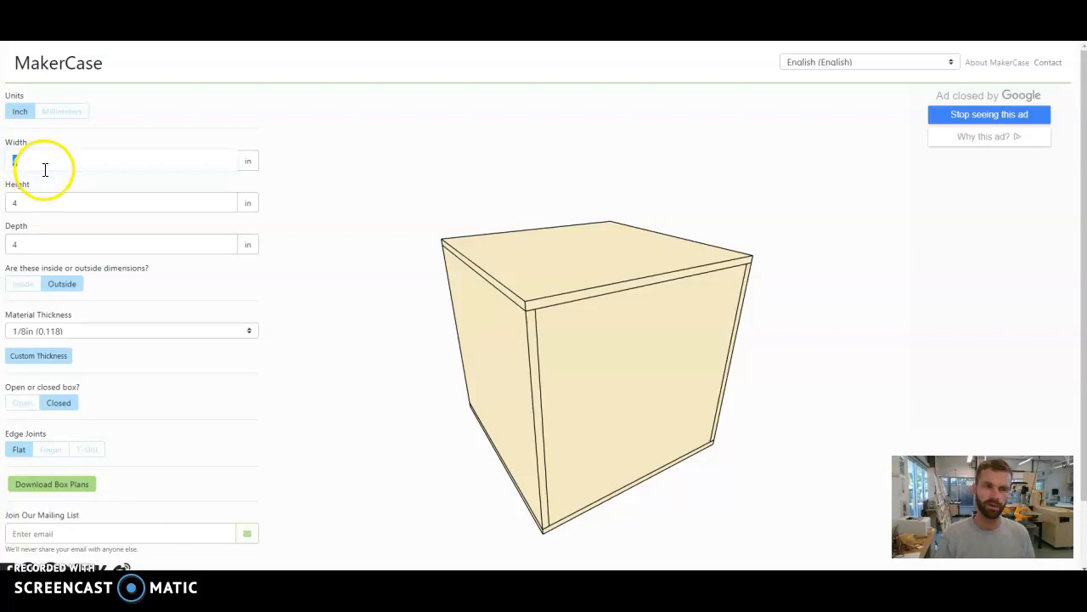
text(2)
double_click(39, 203)
text(2)
double_click(12, 246)
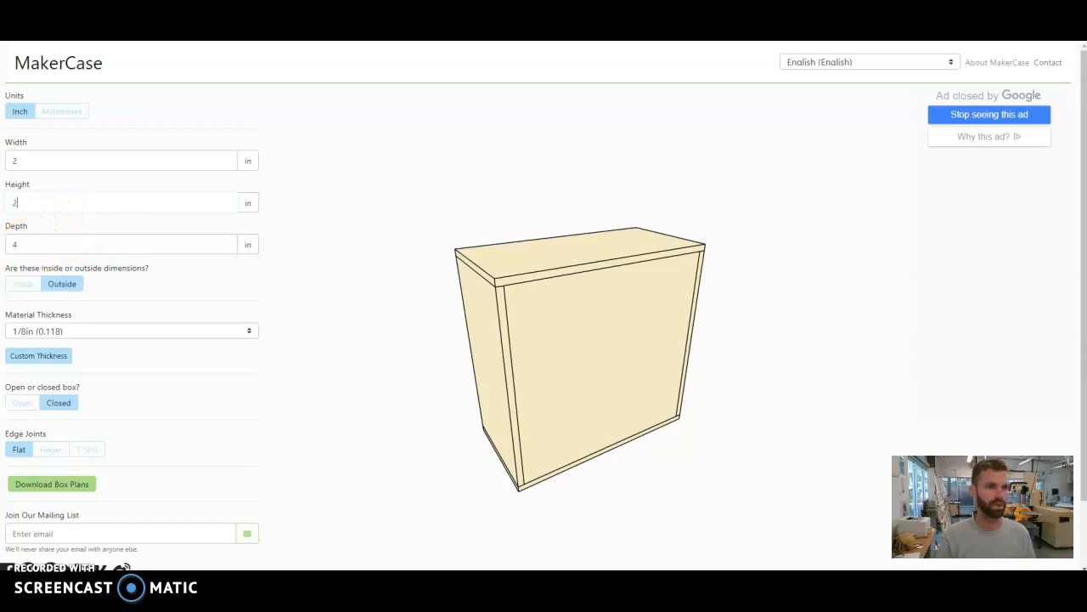
text(2)
click(56, 202)
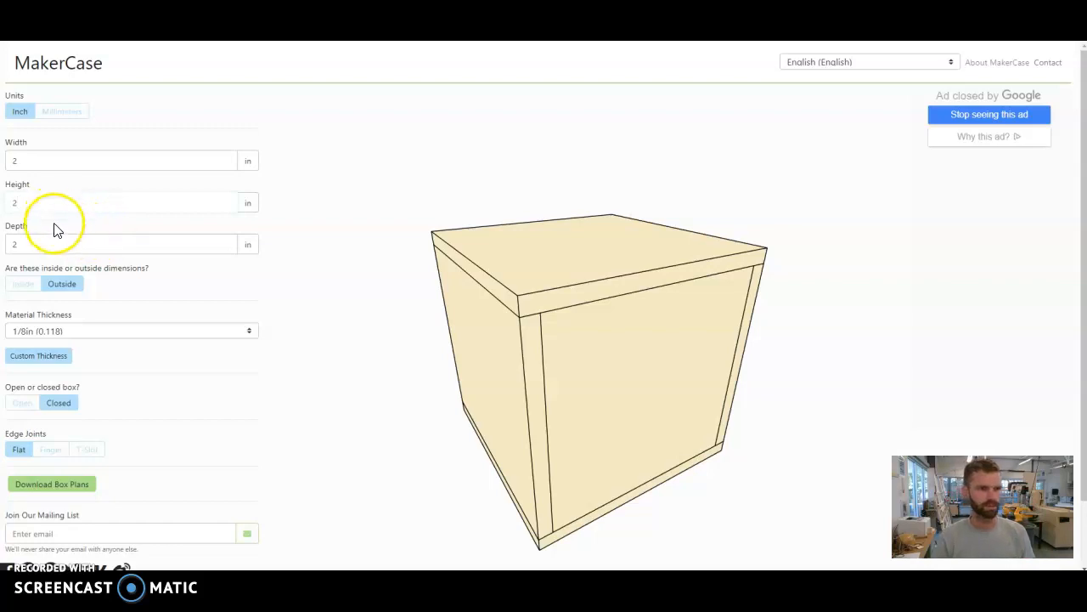
Step: Specify the box measurements as inside dimensions instead of outside
click(61, 285)
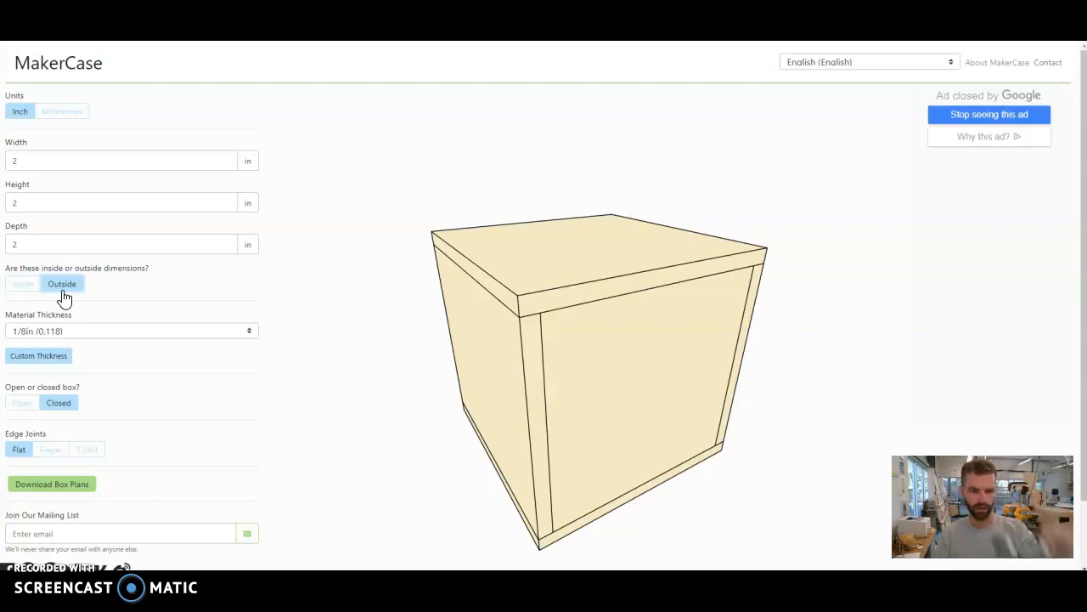
click(19, 289)
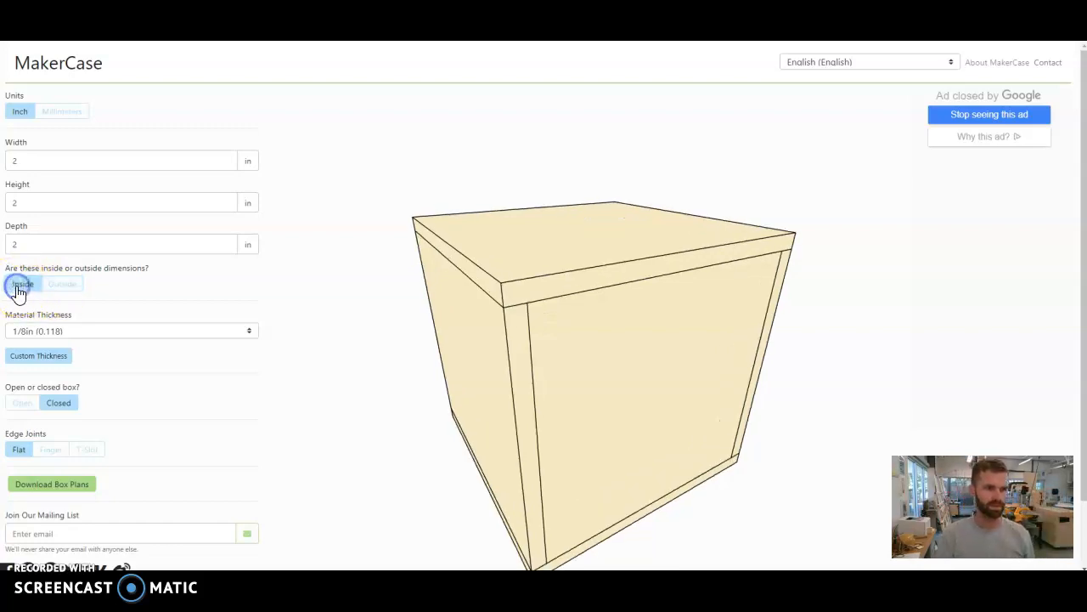
click(61, 284)
click(18, 289)
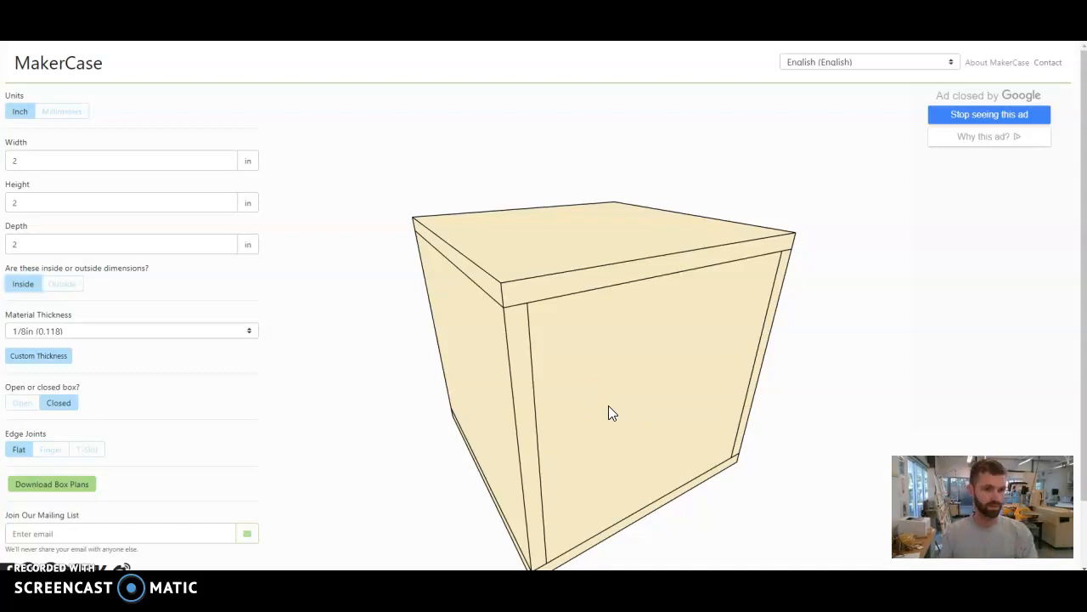
click(610, 407)
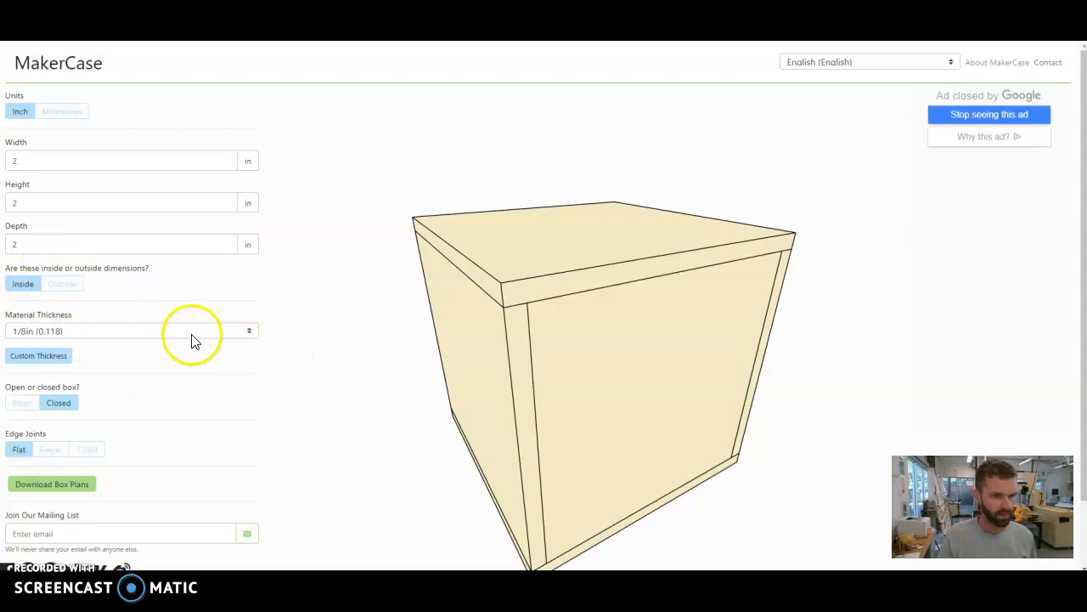
click(39, 332)
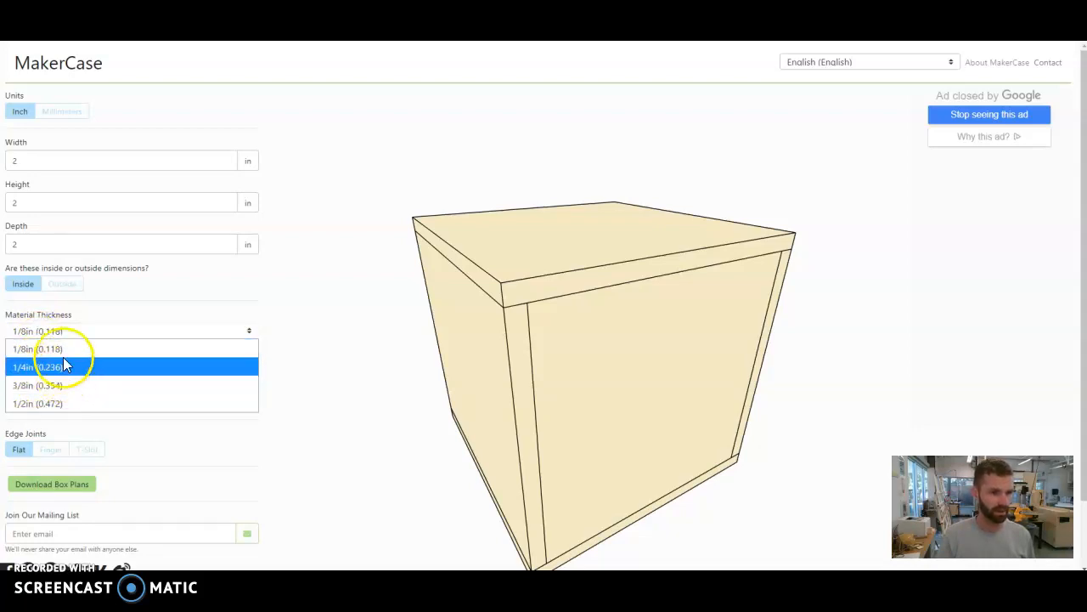
click(57, 332)
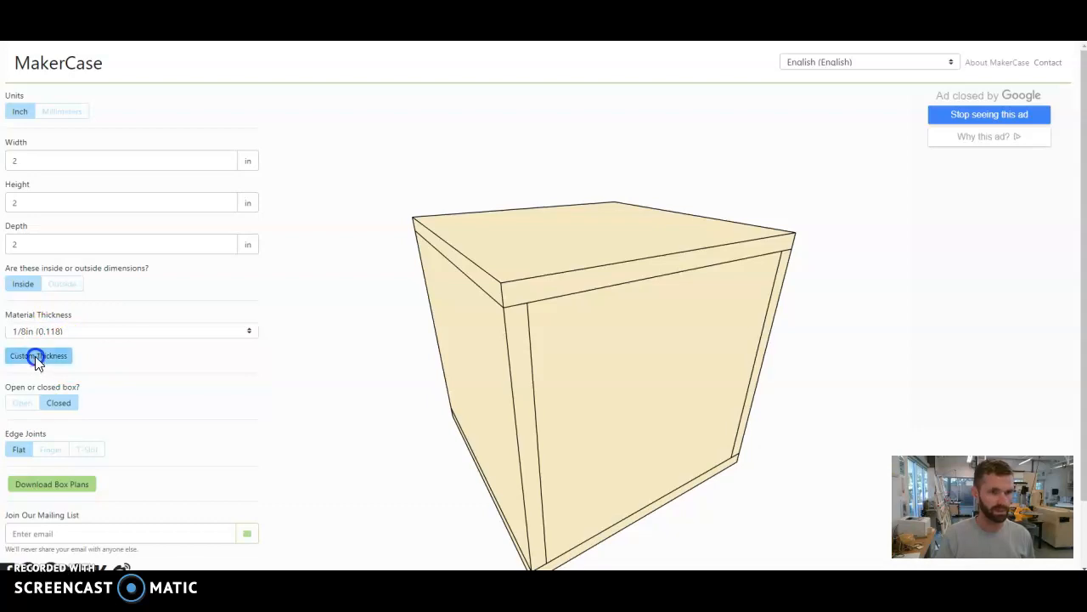
click(34, 356)
click(457, 118)
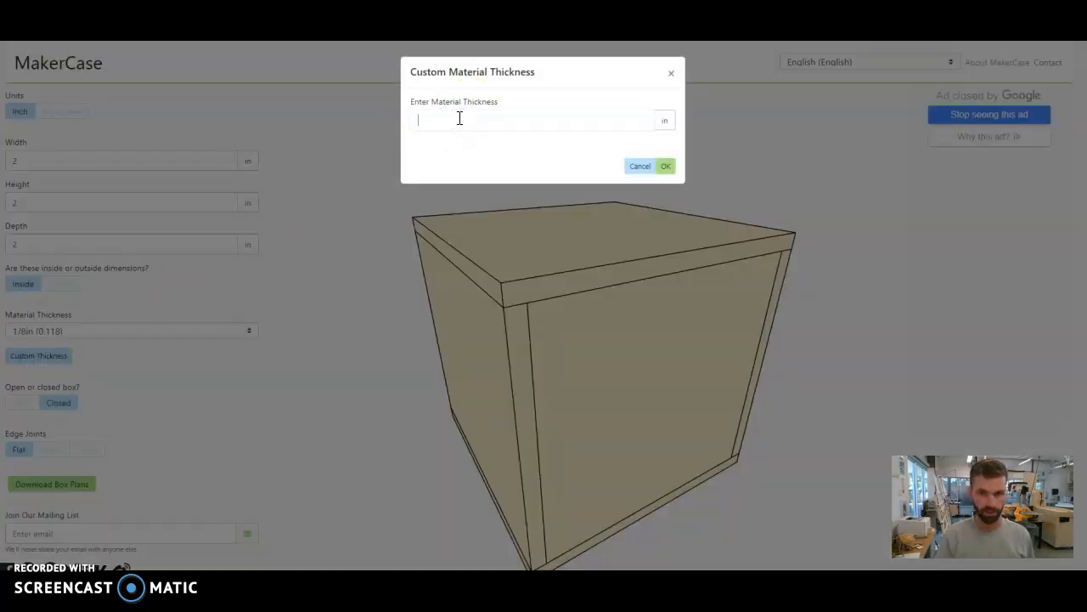
click(330, 281)
click(32, 357)
click(33, 360)
click(111, 366)
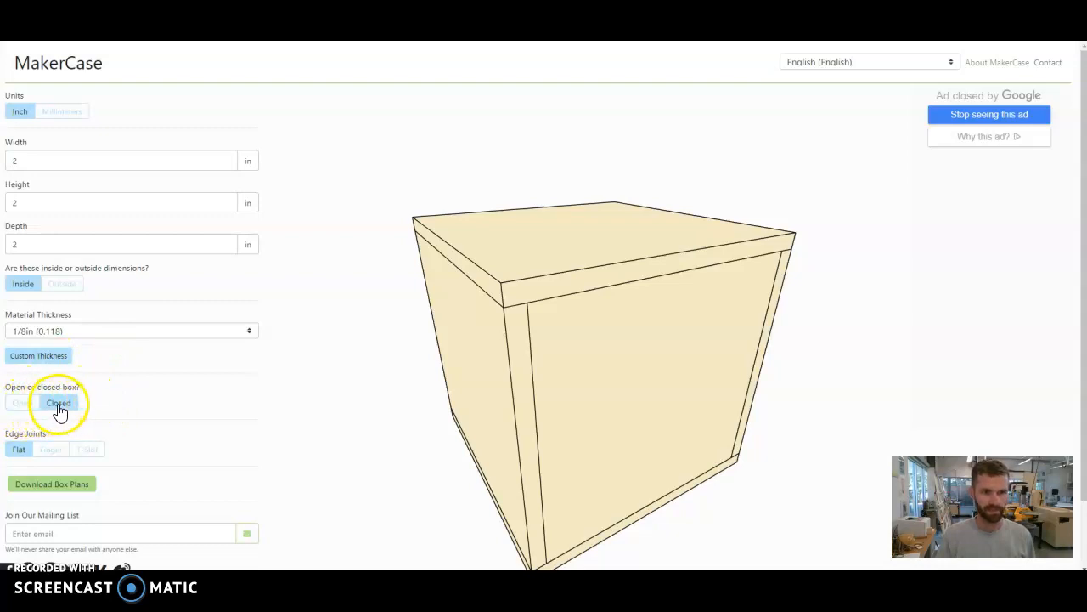
Step: Make the box open and use finger joints for its edges
click(25, 404)
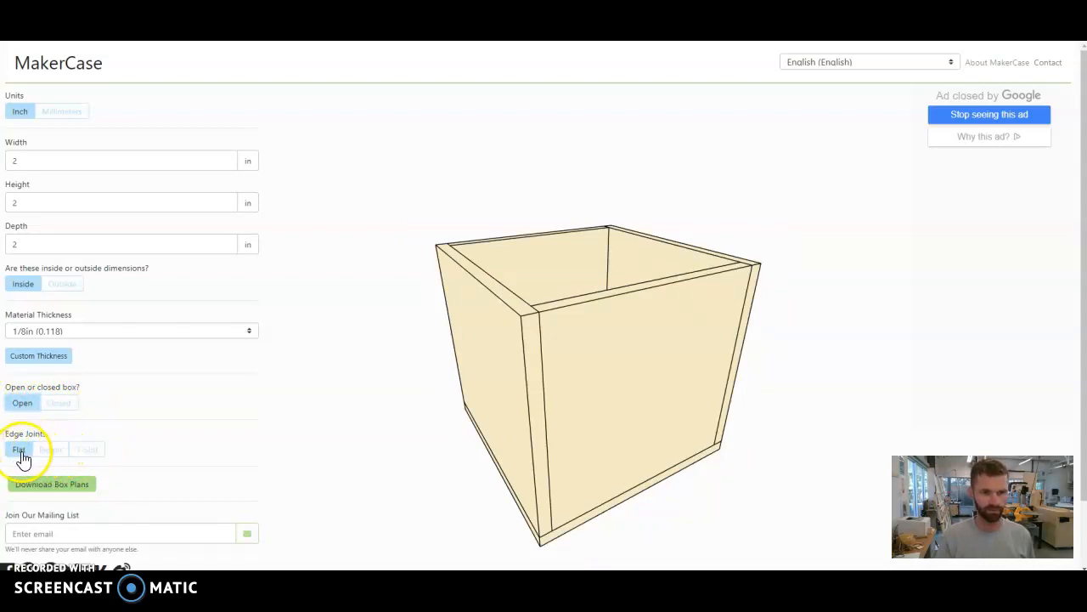
click(53, 452)
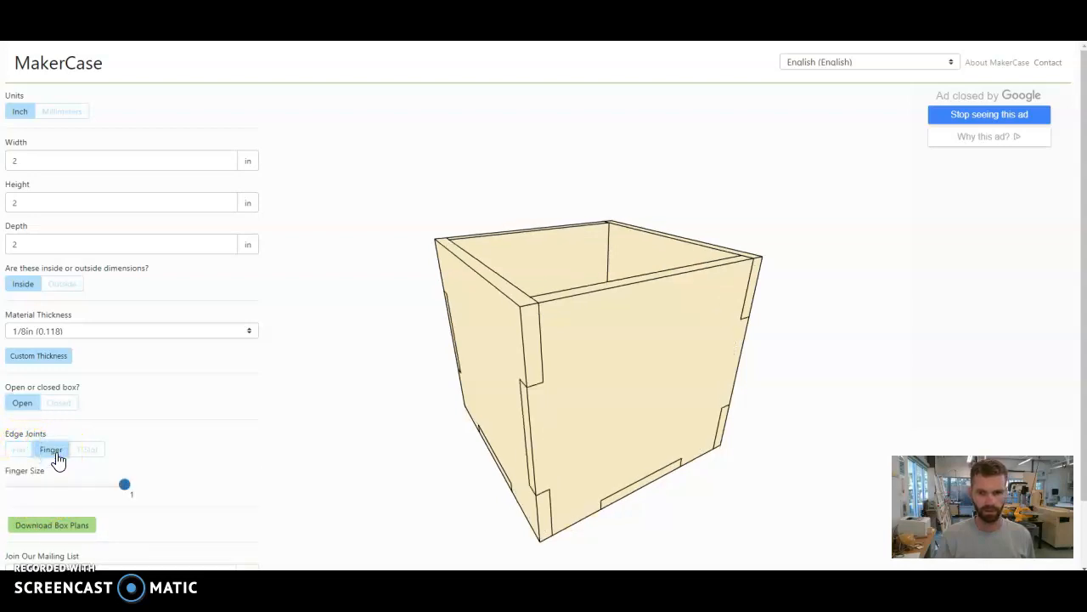
click(85, 451)
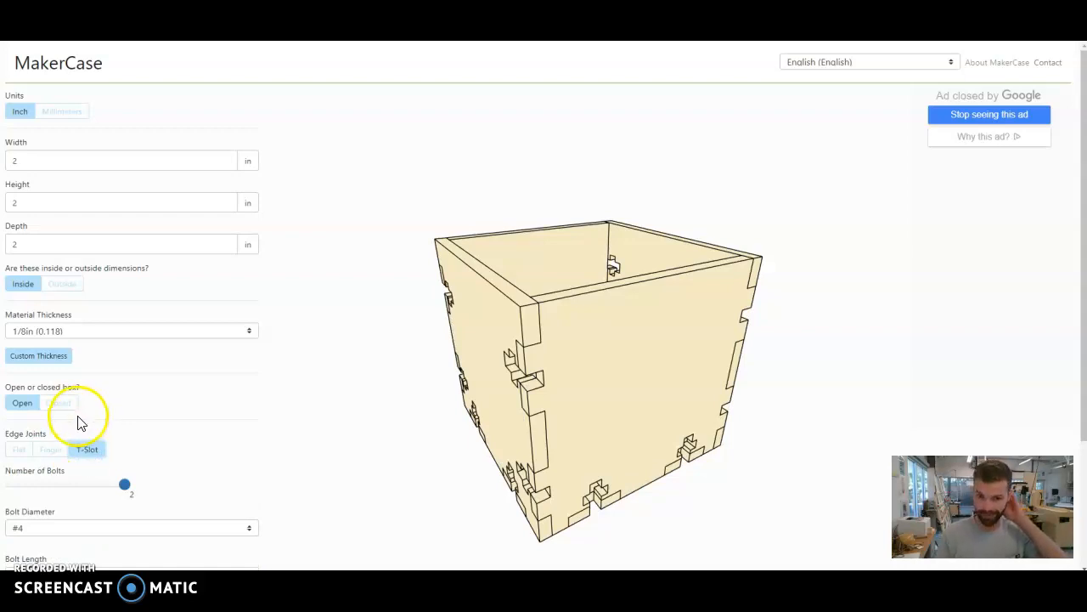
click(51, 449)
Step: Reduce the finger size of the edge joints to 0.708
drag(125, 486, 67, 493)
drag(476, 401, 530, 413)
drag(508, 334, 512, 365)
drag(60, 485, 78, 491)
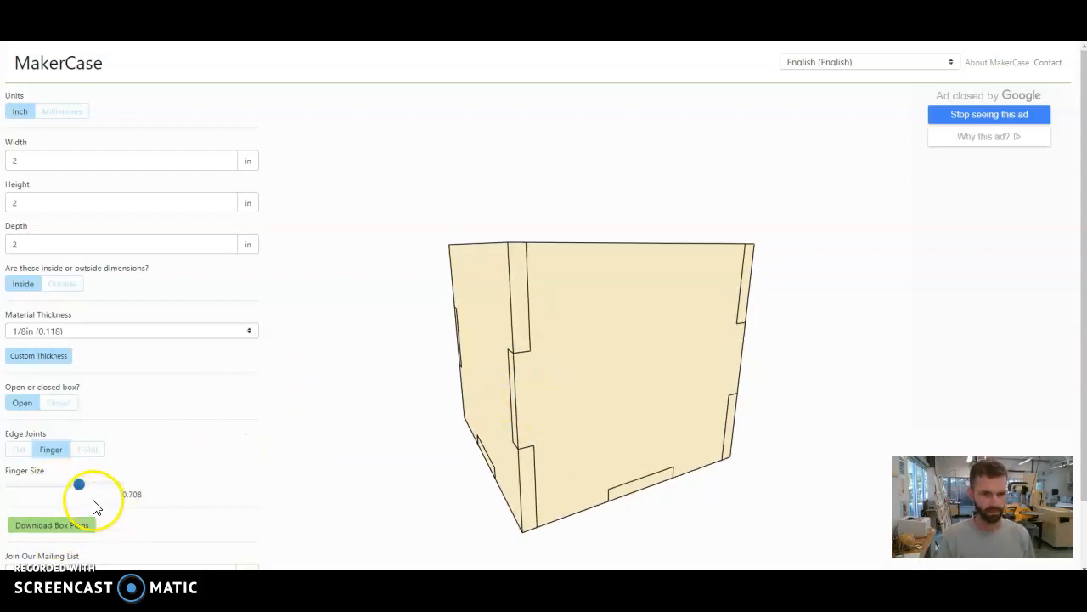
Step: Download the box plans as an SVG with the panel layout set to Combine and panel labels enabled
click(52, 525)
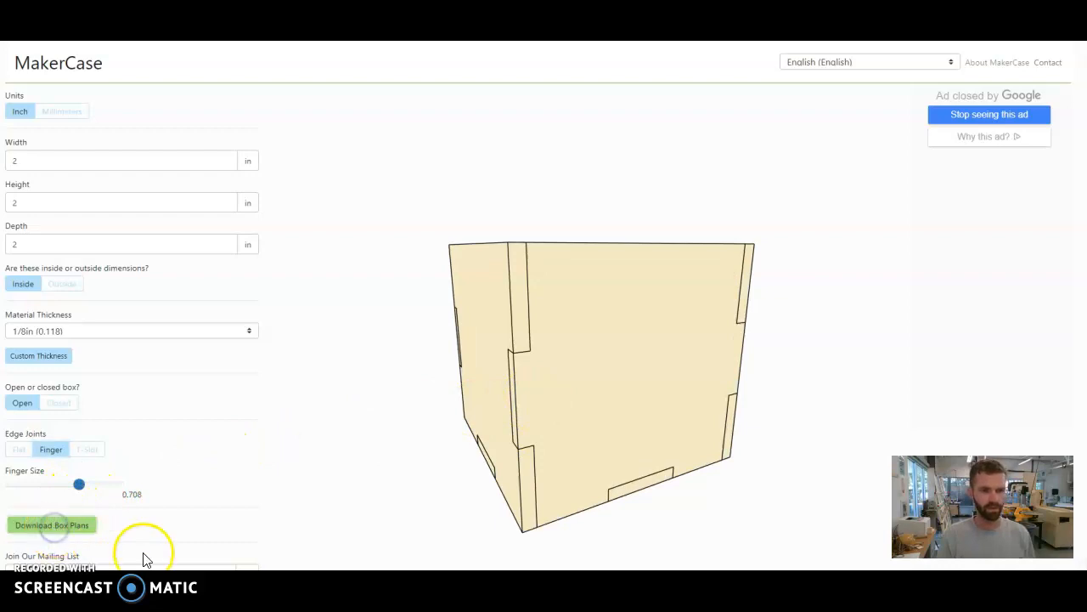
click(51, 525)
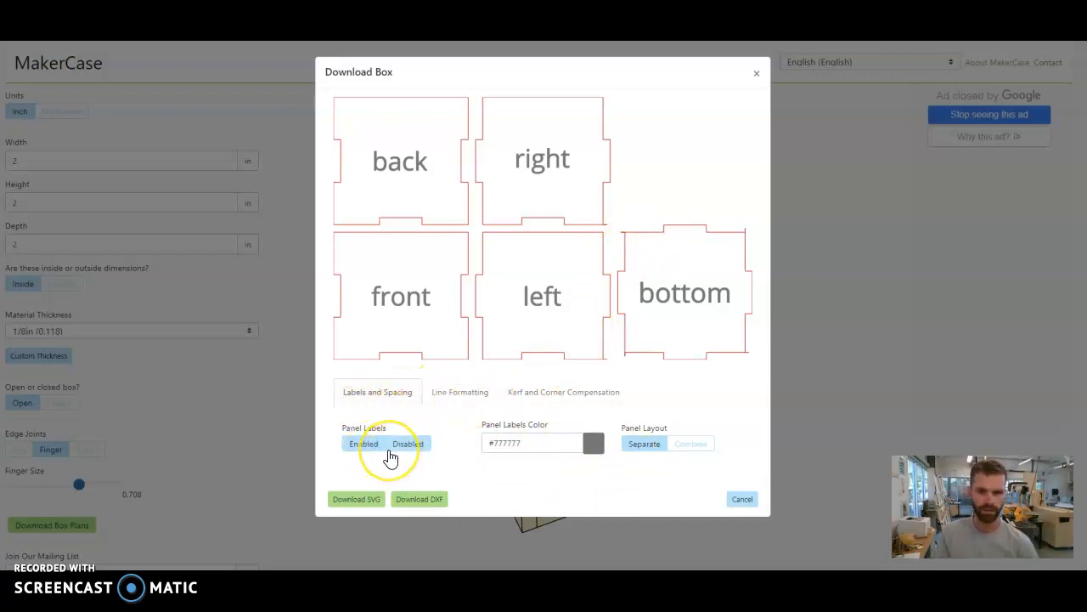
click(689, 446)
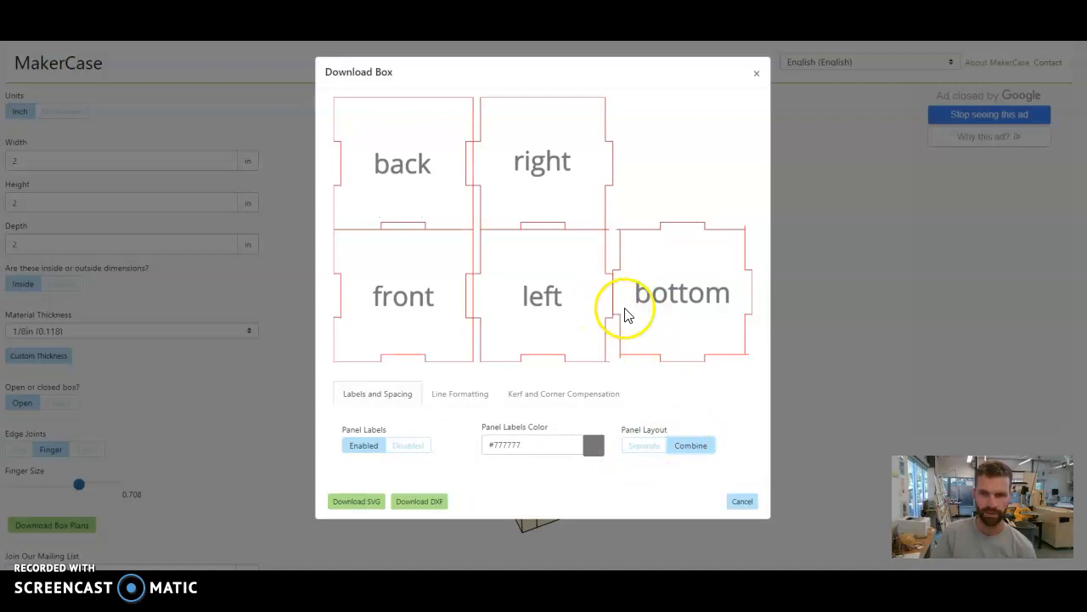
click(348, 506)
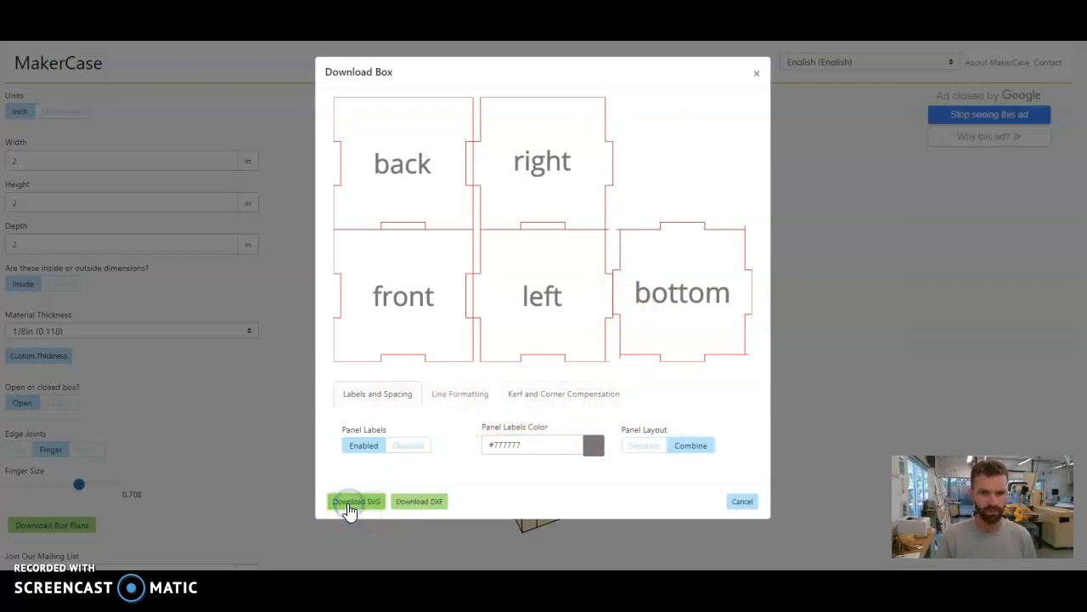
click(330, 510)
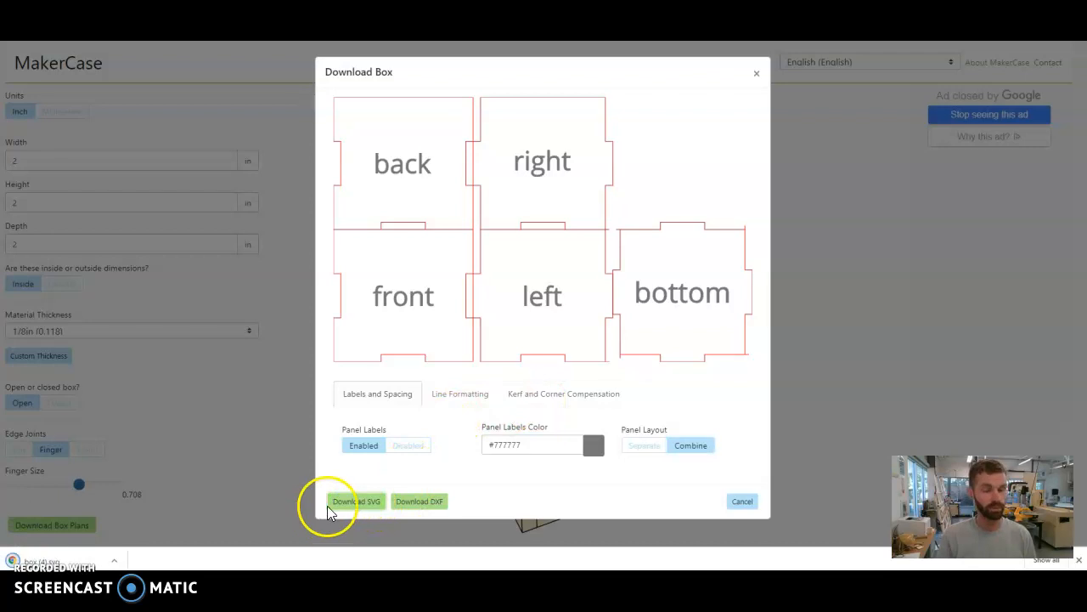
click(331, 506)
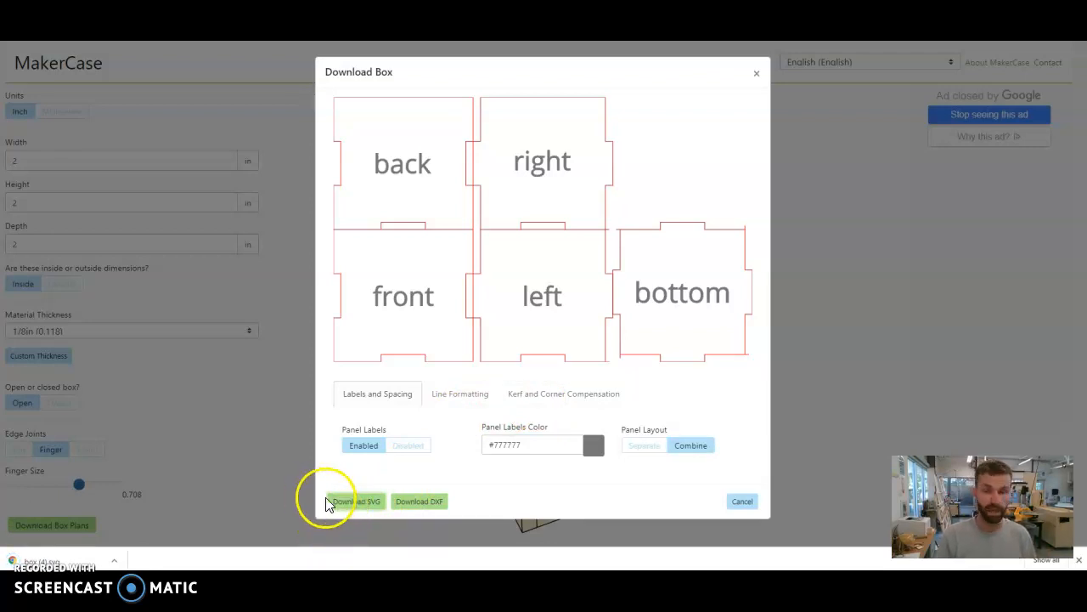